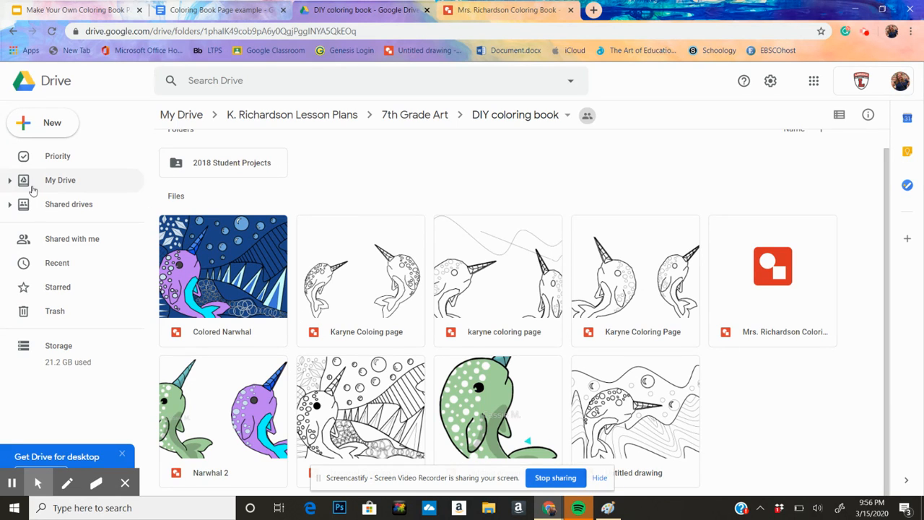
Step: Create a new Google Drawings file in the shared DIY coloring book folder, accepting the folder's sharing permissions
click(49, 138)
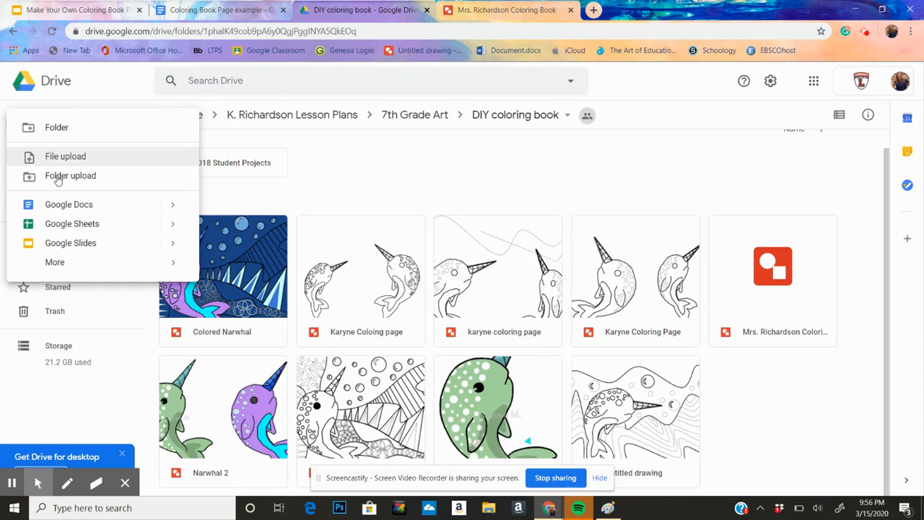
click(62, 266)
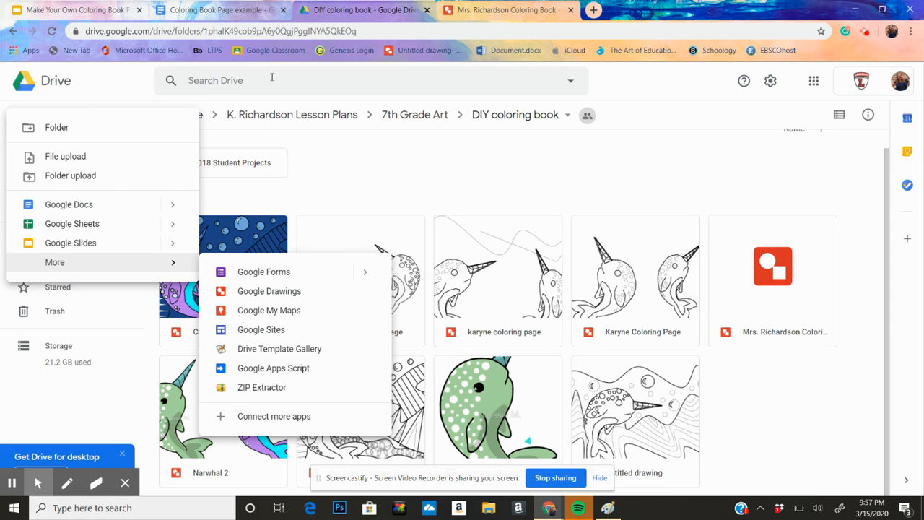
click(252, 75)
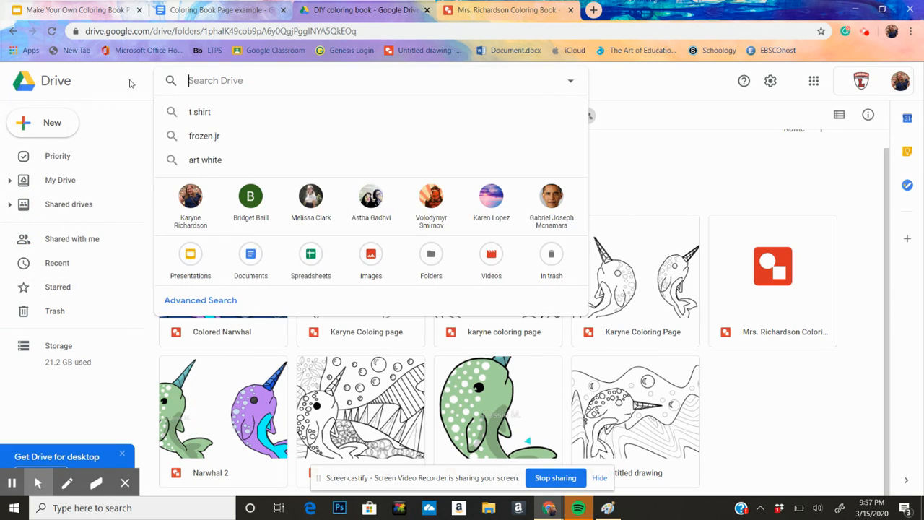
click(45, 122)
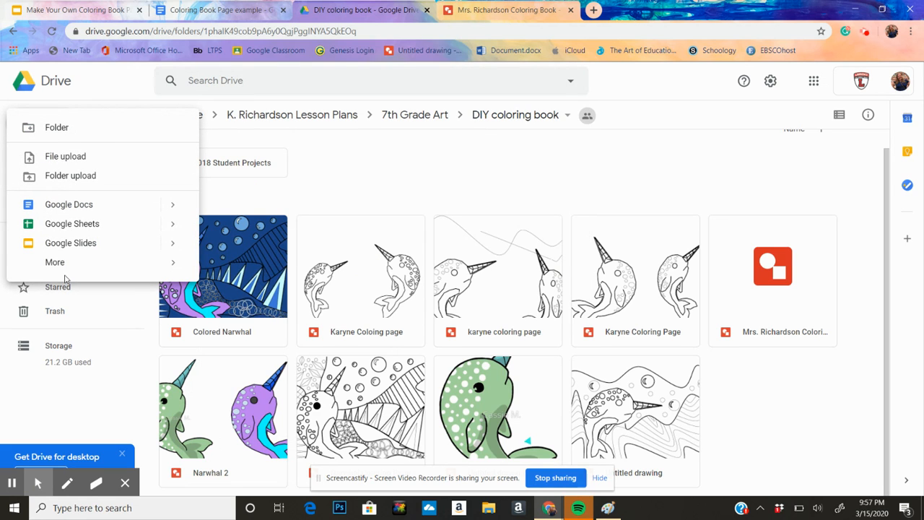
mouse_move(67, 266)
click(249, 296)
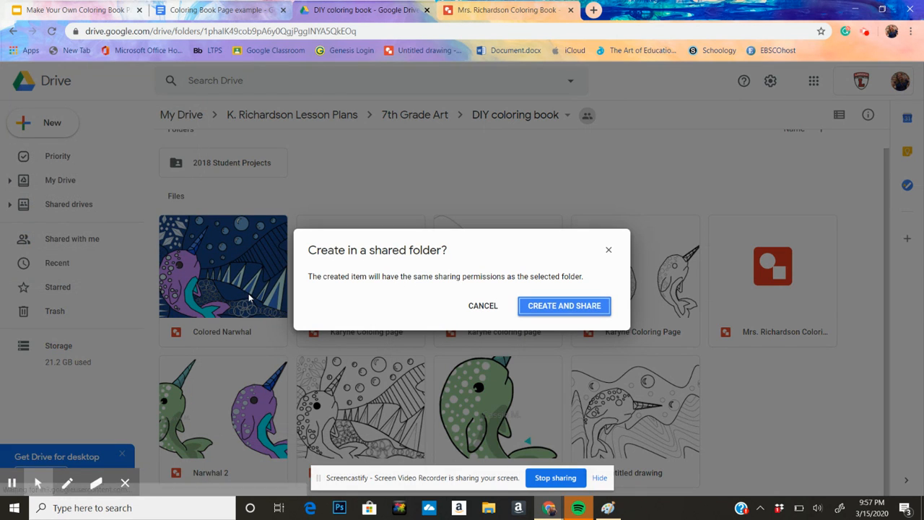
click(566, 312)
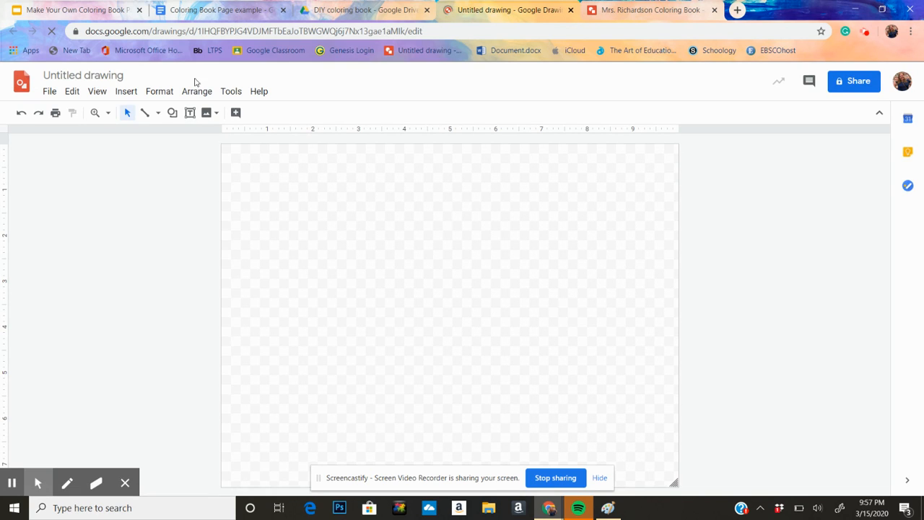
Step: Rename the untitled drawing with the teacher's title and surname followed by "Coloring Page"
click(101, 76)
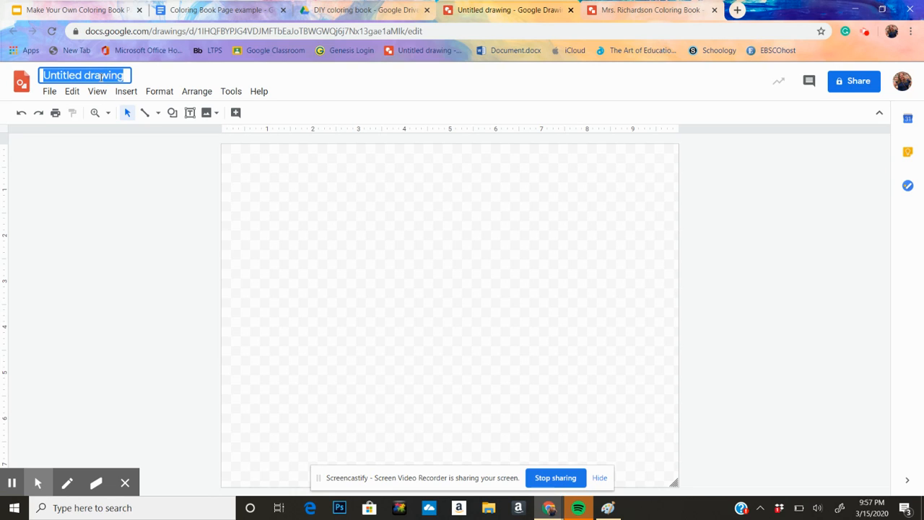
text(Mrs. r)
key(BackSpace)
text(Roch)
key(BackSpace)
key(BackSpace)
key(BackSpace)
text(ichardson )
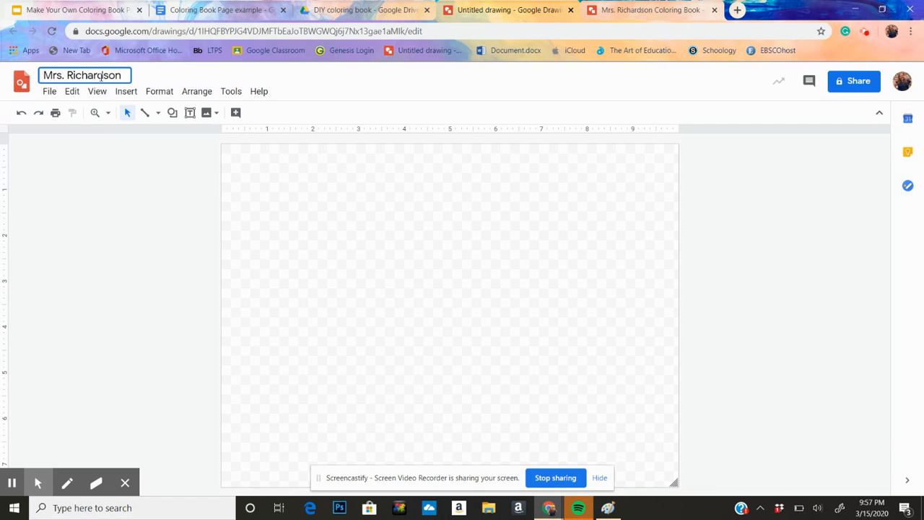
text(Coloring Page)
key(Return)
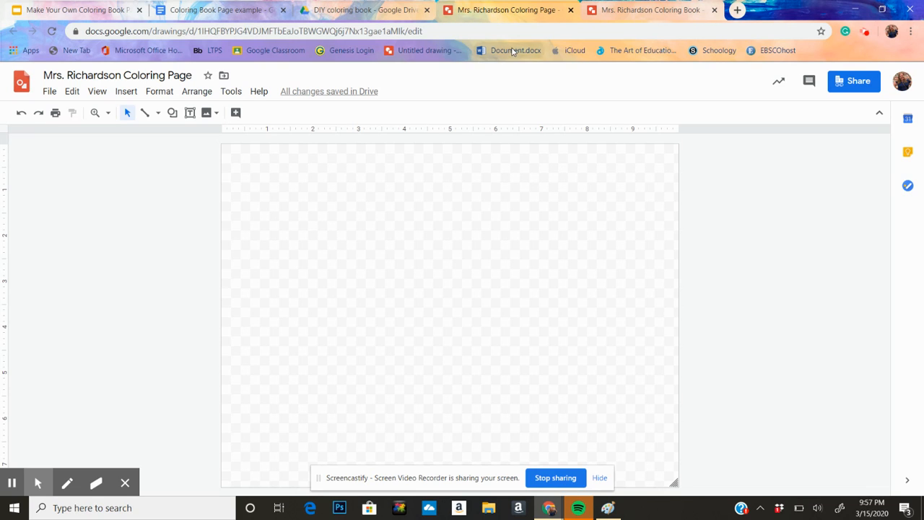
Step: Copy the striped carnival tent image from the Coloring Book Page example document into the new coloring page drawing
click(269, 10)
scroll(296, 318, down, 3)
scroll(296, 318, up, 2)
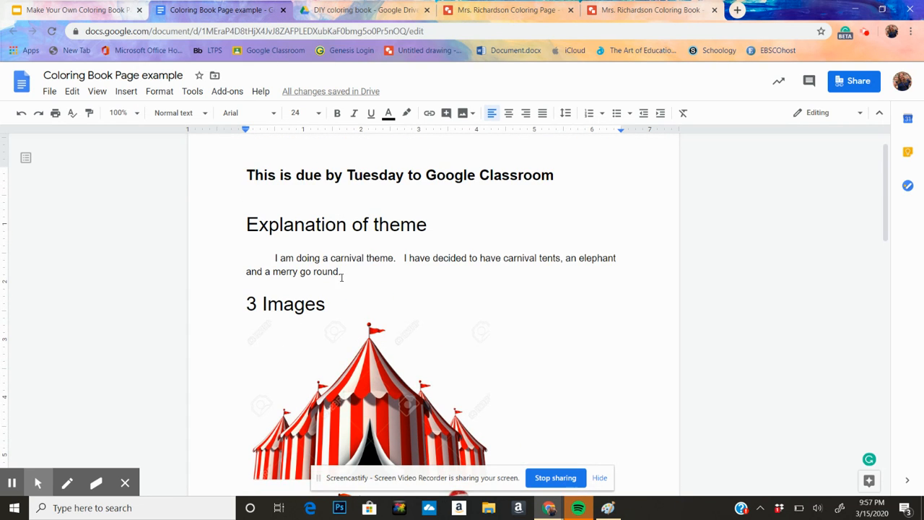
scroll(342, 277, down, 6)
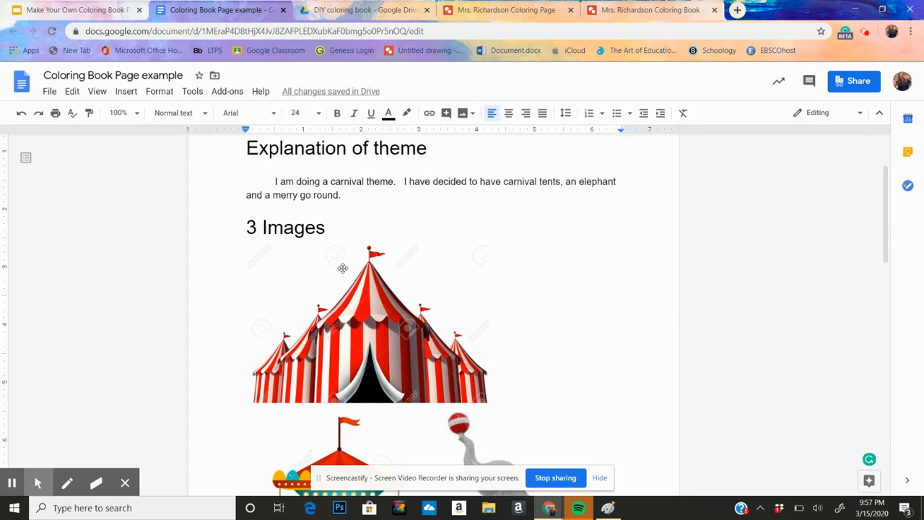
scroll(345, 264, up, 3)
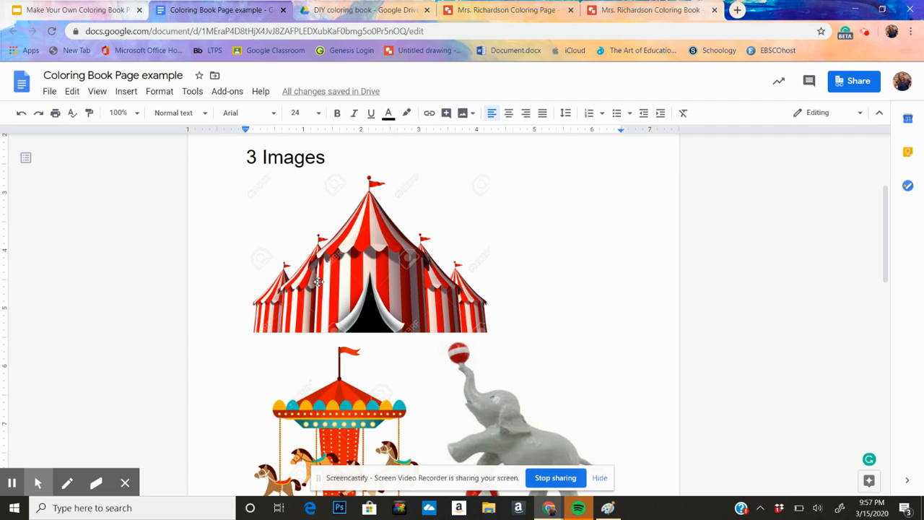
click(355, 282)
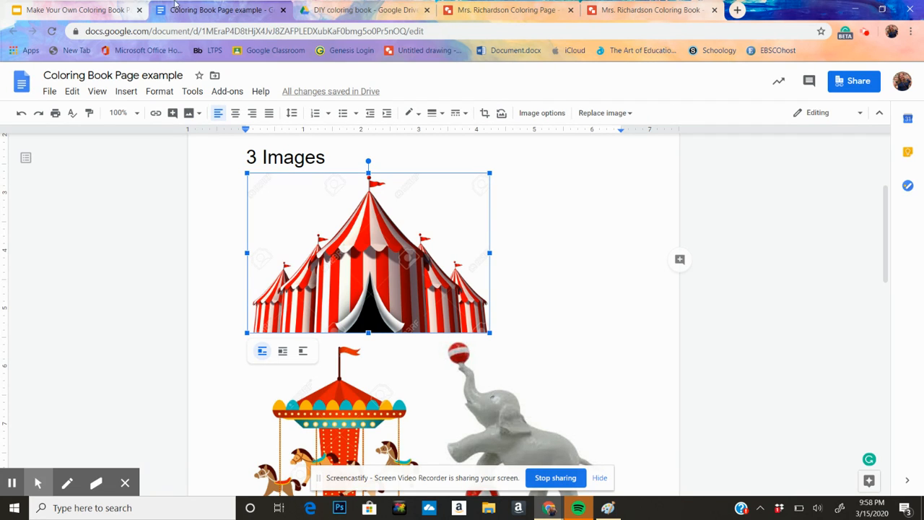
click(112, 7)
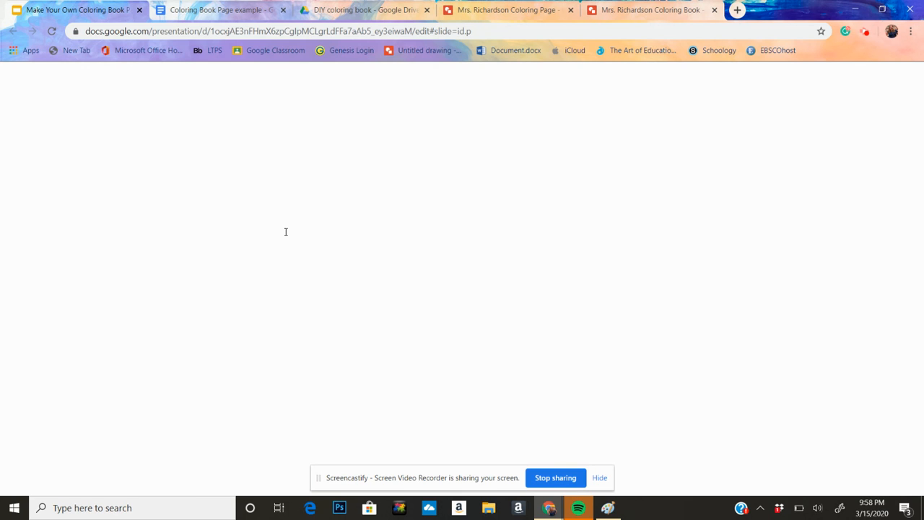
click(506, 10)
key(ctrl+v)
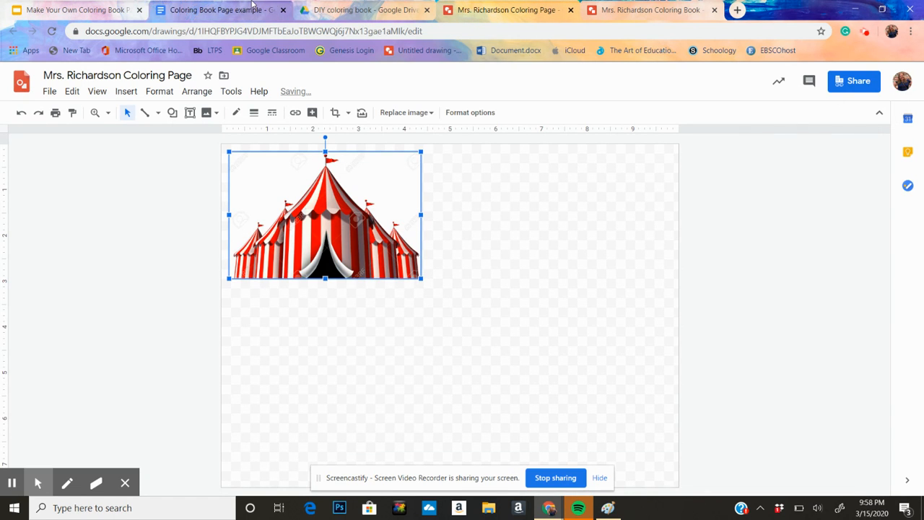
Step: Copy the merry-go-round image from the Coloring Book Page example document into the coloring page drawing
click(253, 8)
scroll(356, 418, down, 1)
click(356, 424)
key(ctrl+c)
click(506, 9)
key(ctrl+v)
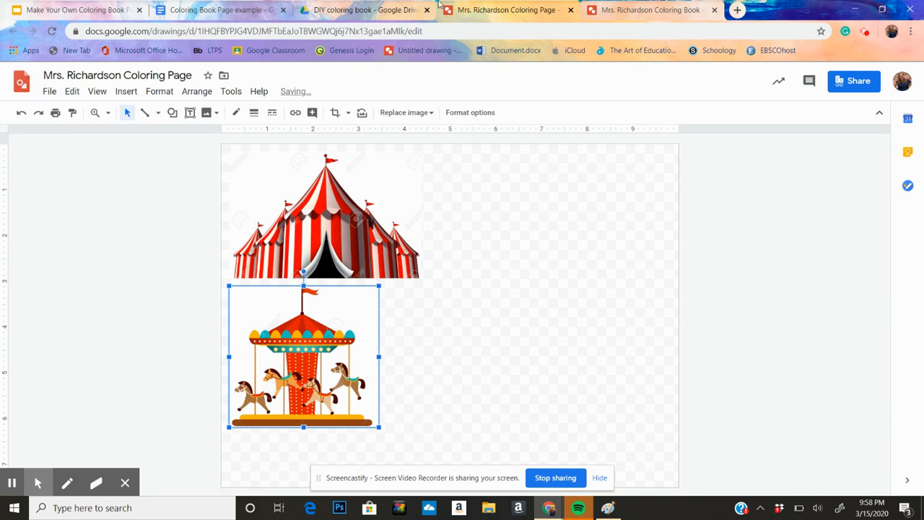
Step: Copy the elephant image from the example document into the coloring page drawing, and close the other Coloring Book drawing and the battery notice
click(368, 10)
click(505, 10)
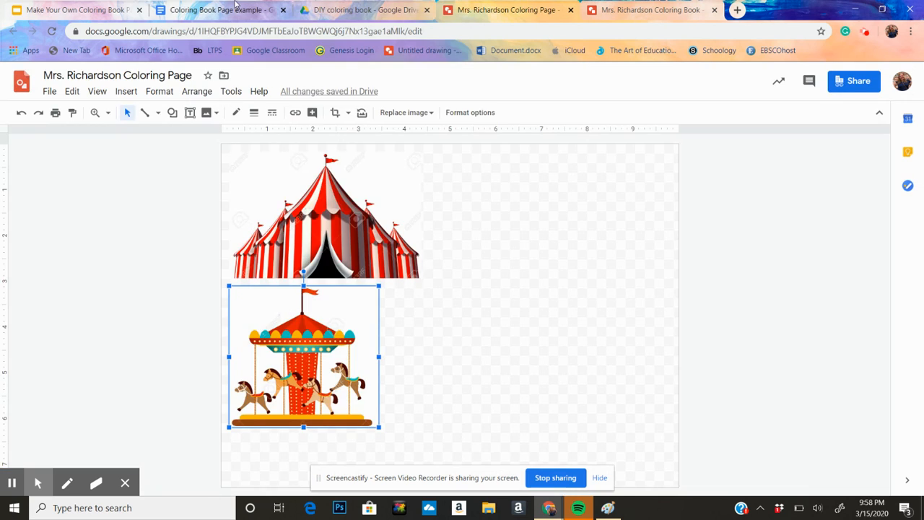
click(235, 7)
click(542, 375)
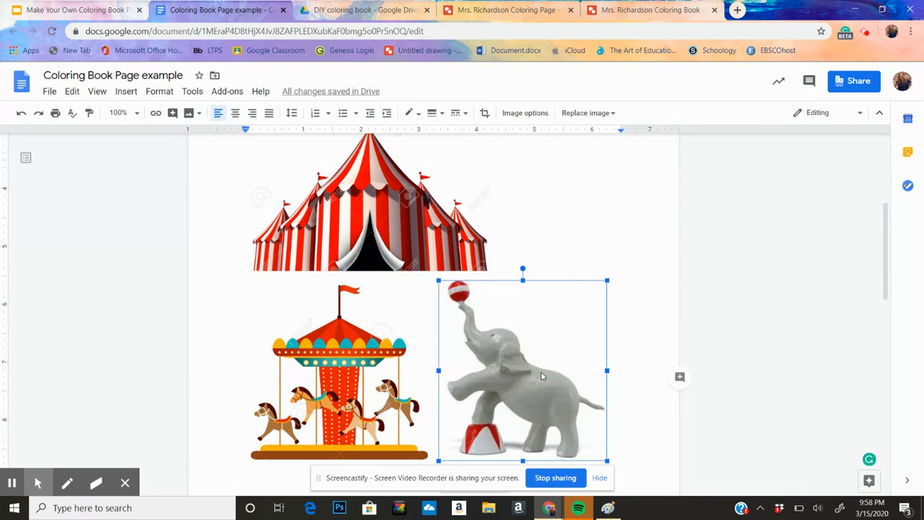
click(505, 9)
click(458, 340)
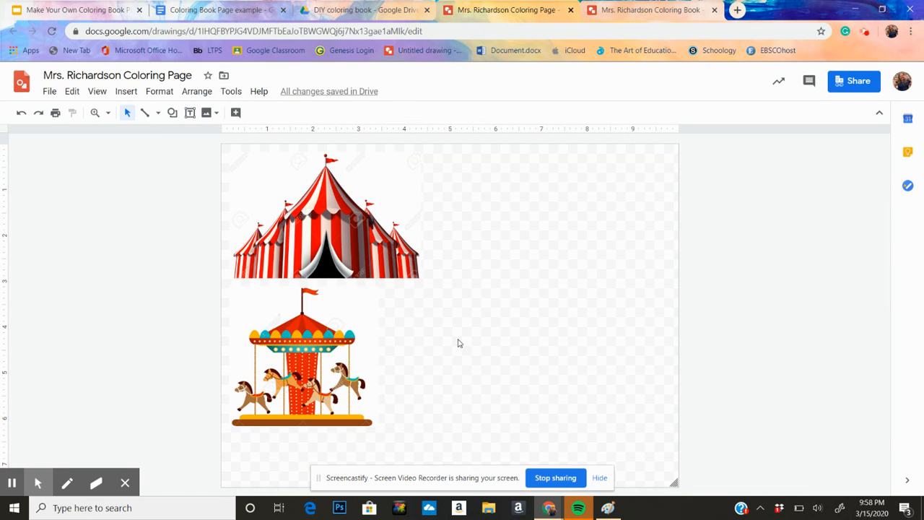
key(ctrl+v)
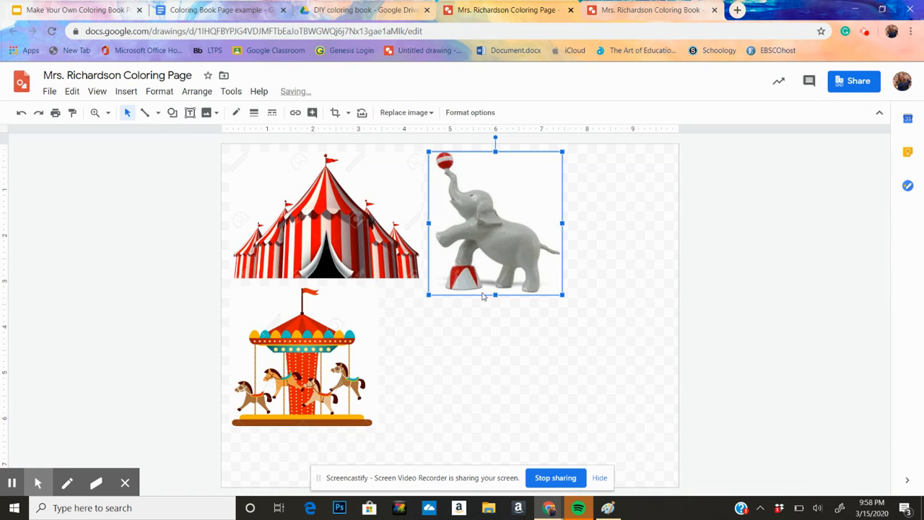
click(715, 10)
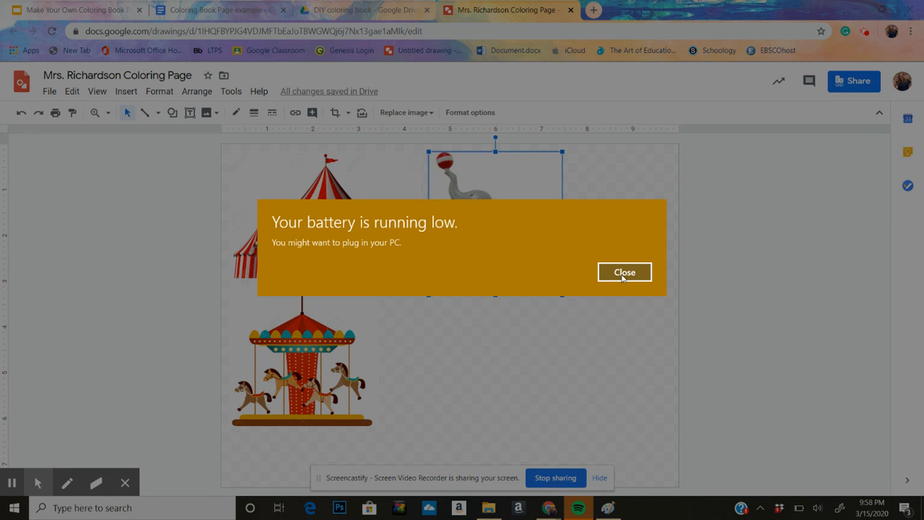
click(625, 272)
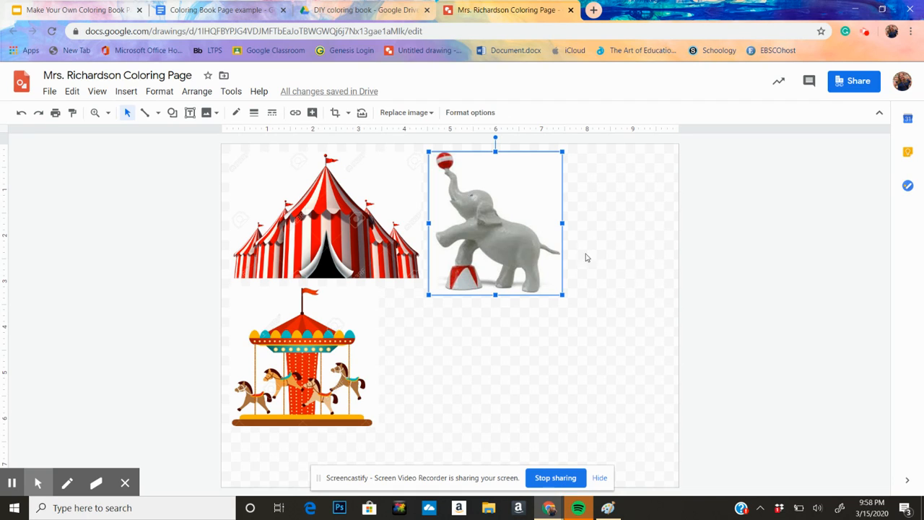
Step: Move the elephant off the canvas to the right and the merry-go-round off the canvas to the left
drag(515, 246, 788, 368)
click(302, 369)
drag(302, 369, 100, 283)
Step: Place the tent image in the canvas's upper-left corner and scale it to about 4.5 inches wide
click(334, 216)
drag(334, 215, 349, 229)
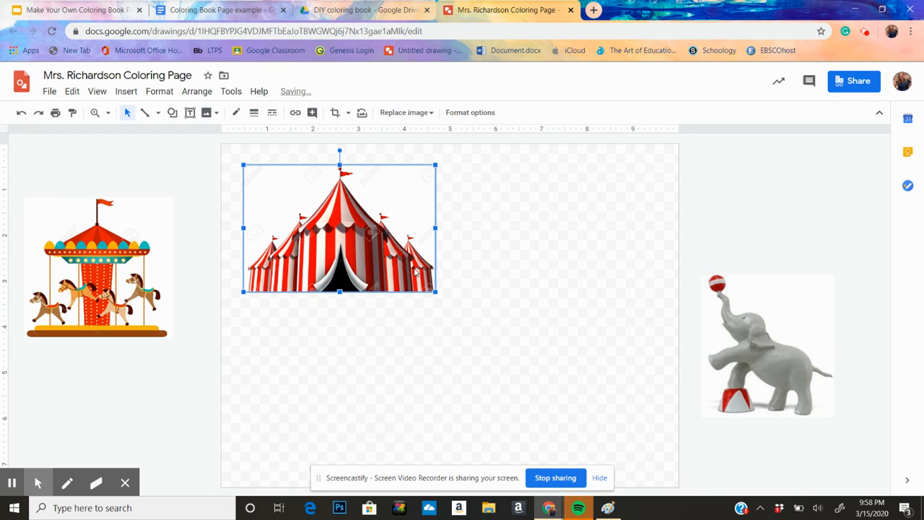
drag(435, 290, 511, 340)
drag(439, 282, 425, 270)
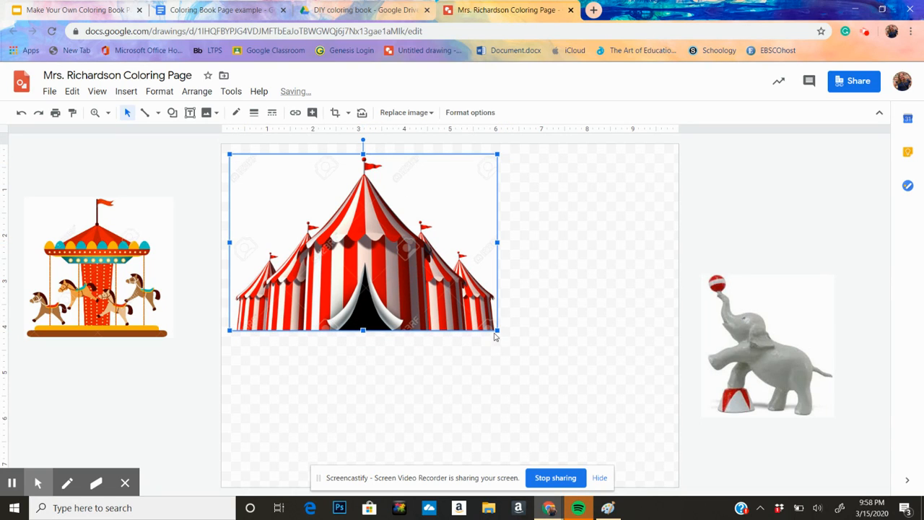
drag(499, 332, 434, 284)
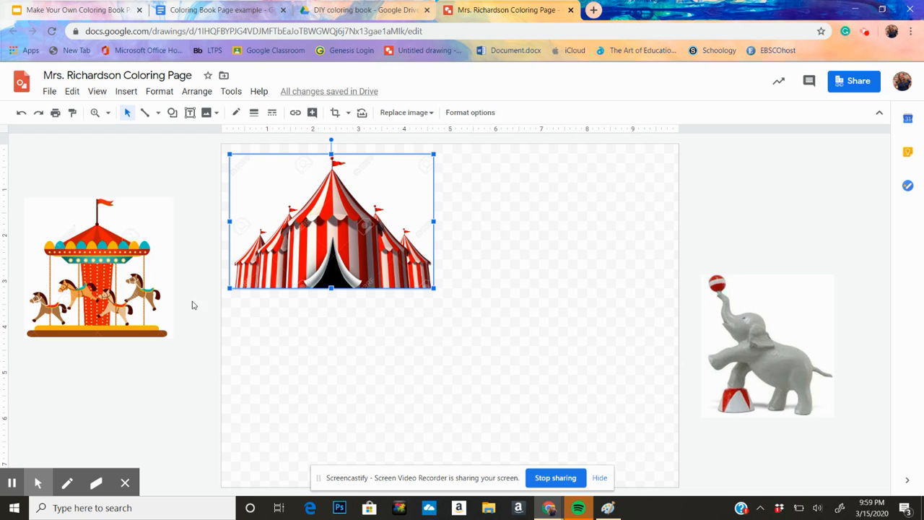
Step: Place the merry-go-round on the right side of the canvas and enlarge it to about 5.3 inches wide
drag(88, 301, 570, 368)
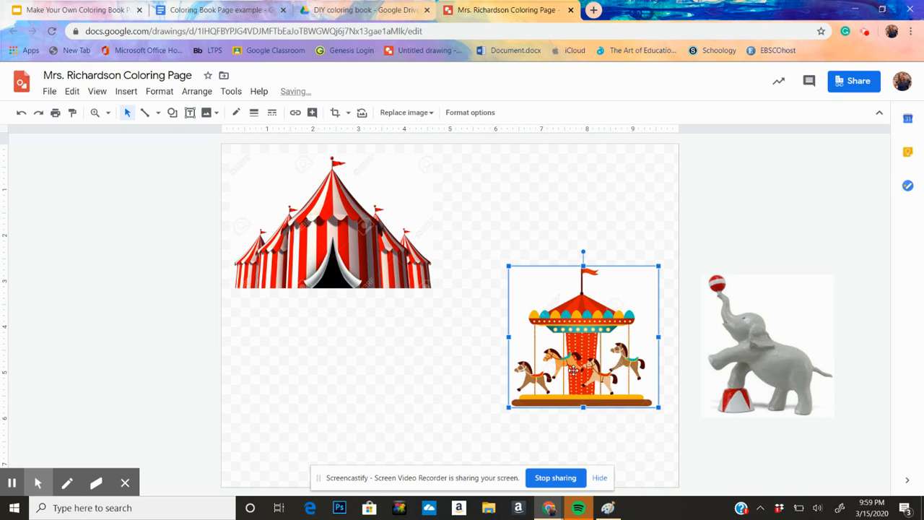
drag(508, 266, 417, 180)
drag(531, 300, 566, 327)
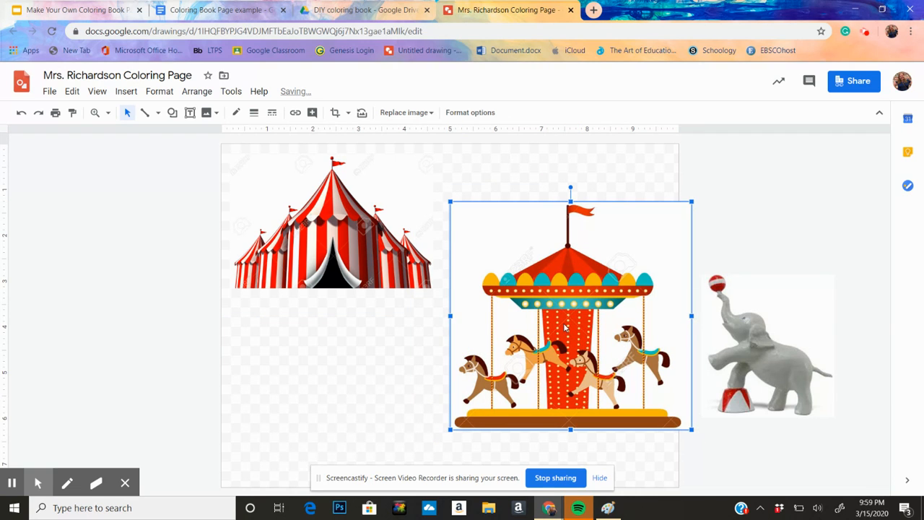
Step: Place the elephant on the lower left of the canvas and enlarge it to about 5.4 inches wide, overlapping the tent
drag(758, 348, 363, 398)
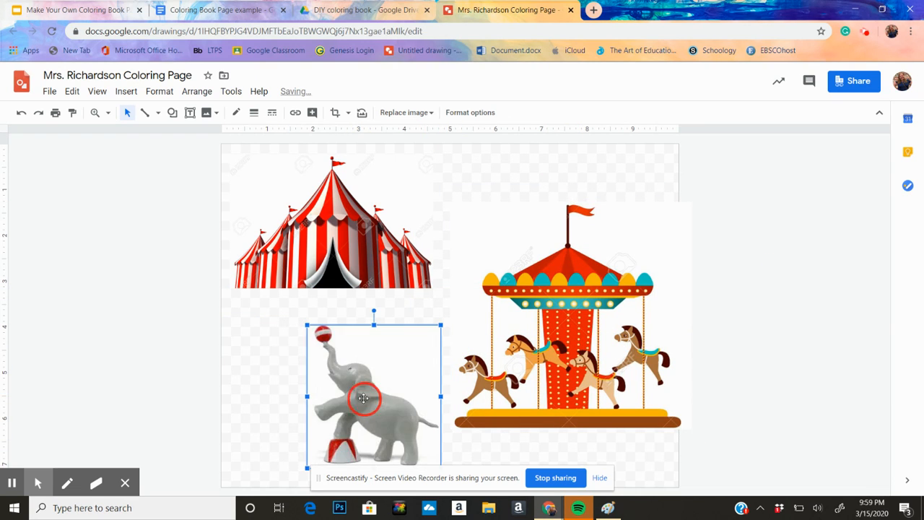
drag(306, 325, 345, 329)
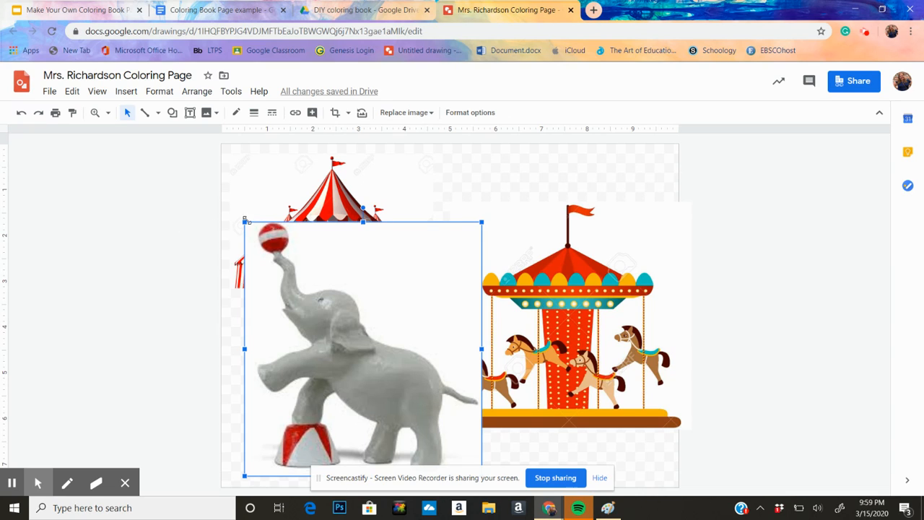
drag(244, 222, 234, 211)
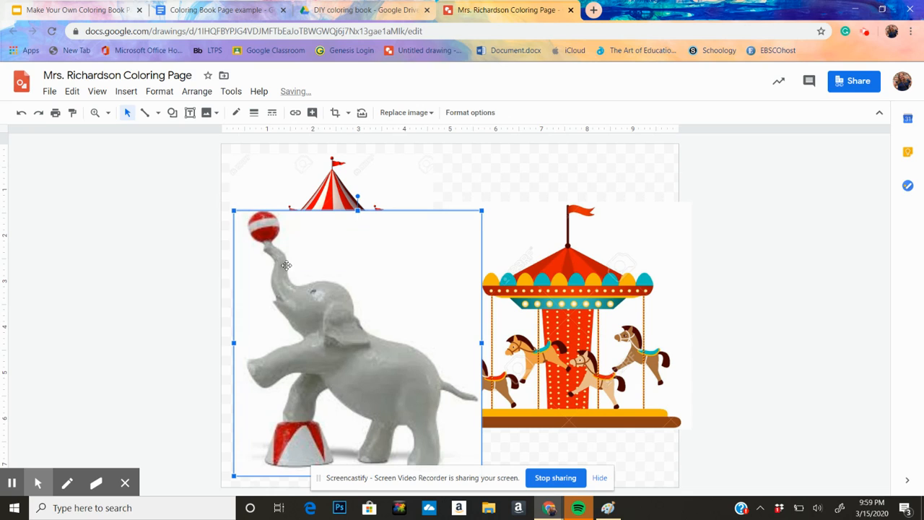
drag(310, 283, 312, 286)
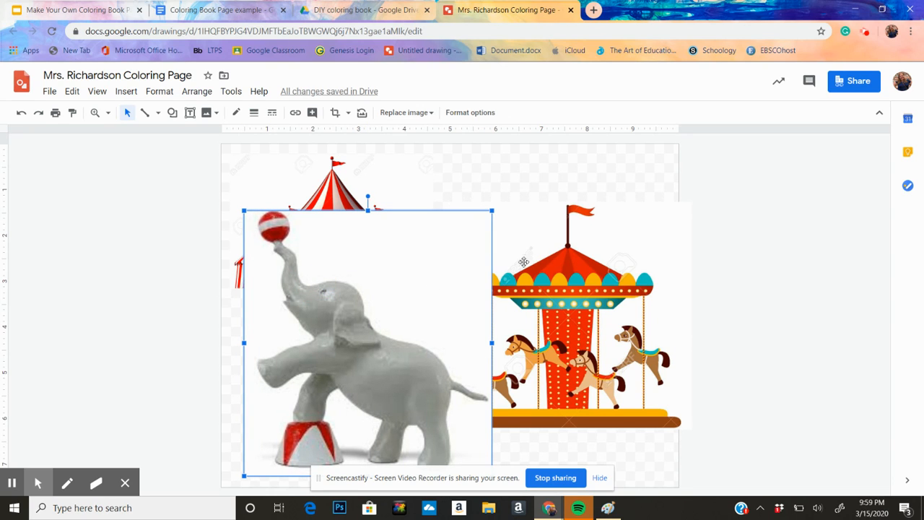
Step: Move the enlarged elephant off the canvas to the left and the enlarged merry-go-round off to the right, leaving only the tent
click(346, 182)
click(413, 315)
drag(413, 315, 143, 289)
drag(532, 325, 761, 299)
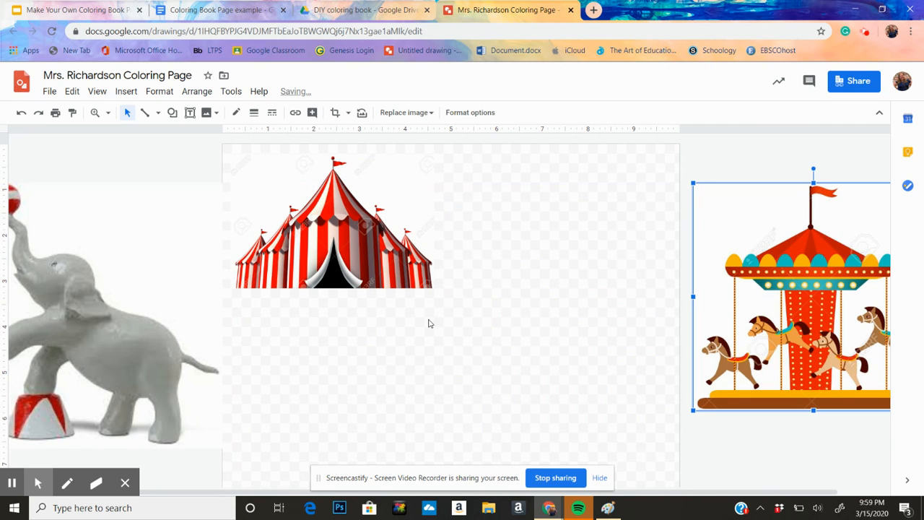
drag(161, 327, 149, 321)
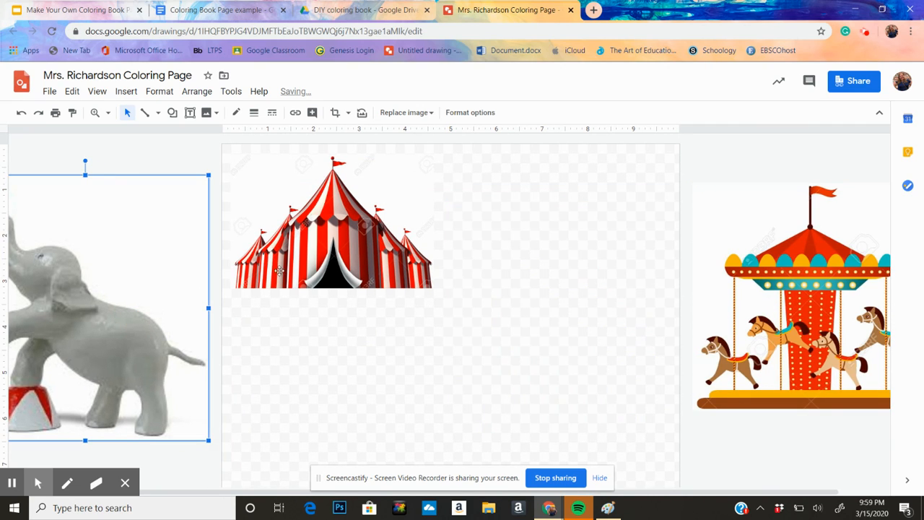
click(327, 258)
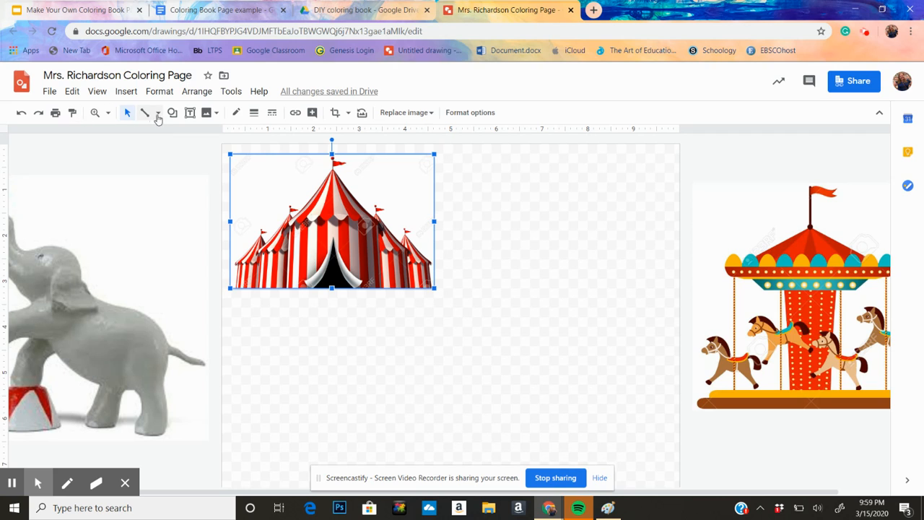
click(157, 115)
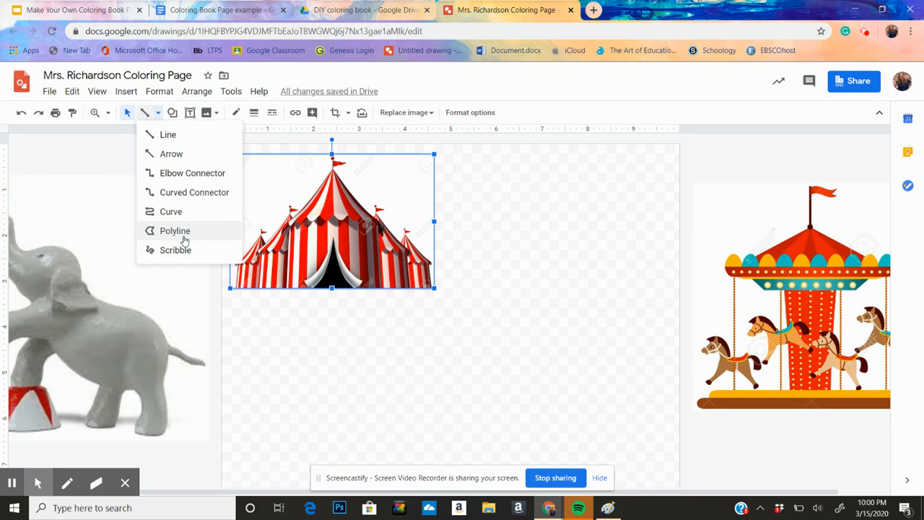
click(183, 232)
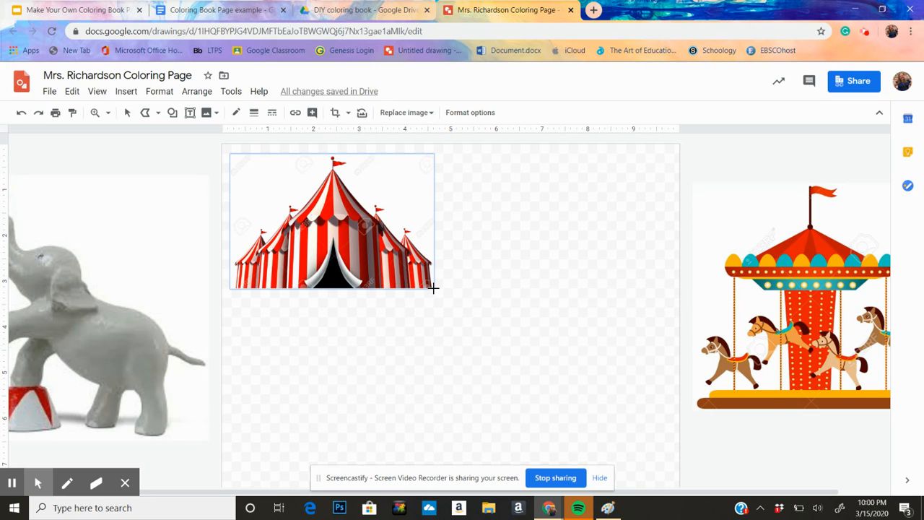
click(127, 112)
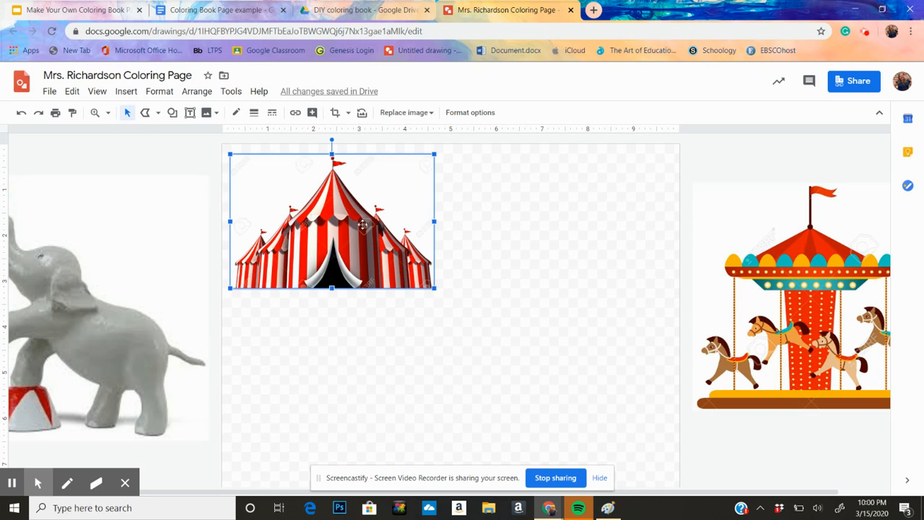
Step: Enlarge the tent image to about 9.7 inches wide so it spans nearly the full width of the canvas
drag(434, 288, 675, 445)
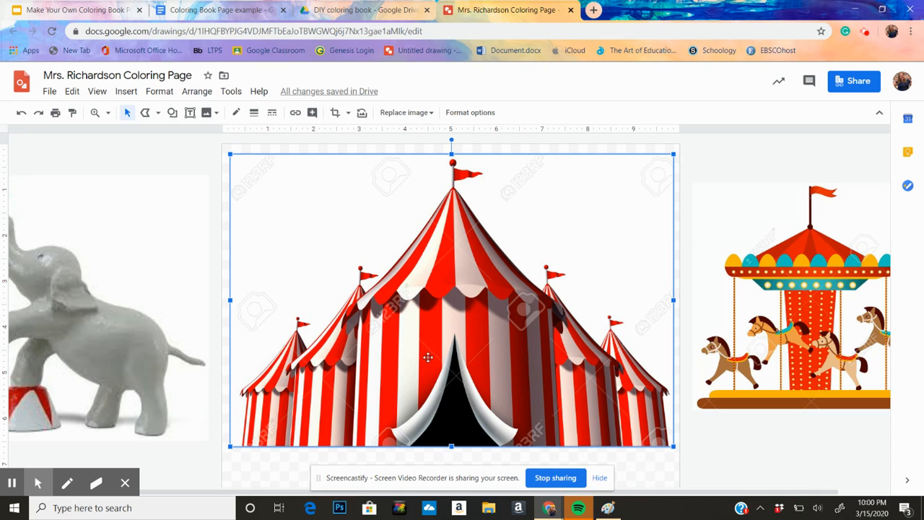
Step: Trace a closed Polyline around the central red stripe of the main tent's roof, from the peak around its scalloped edge
click(157, 113)
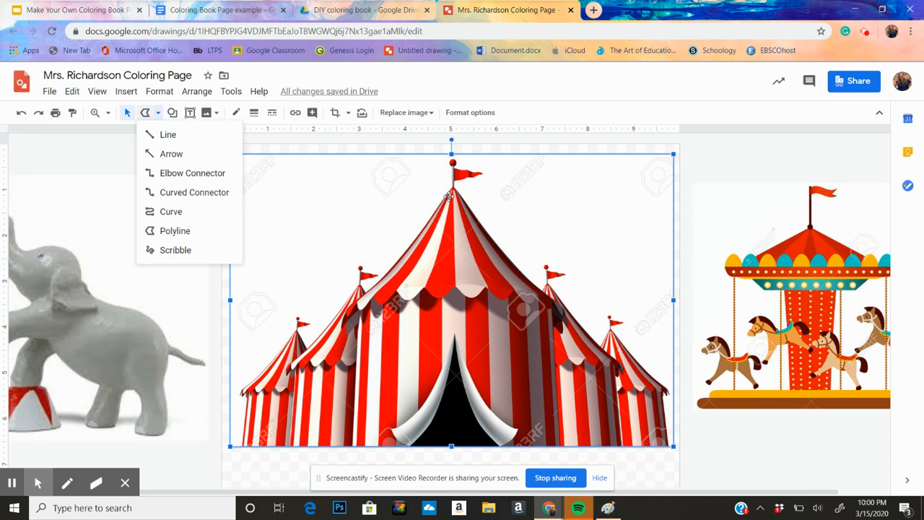
click(180, 230)
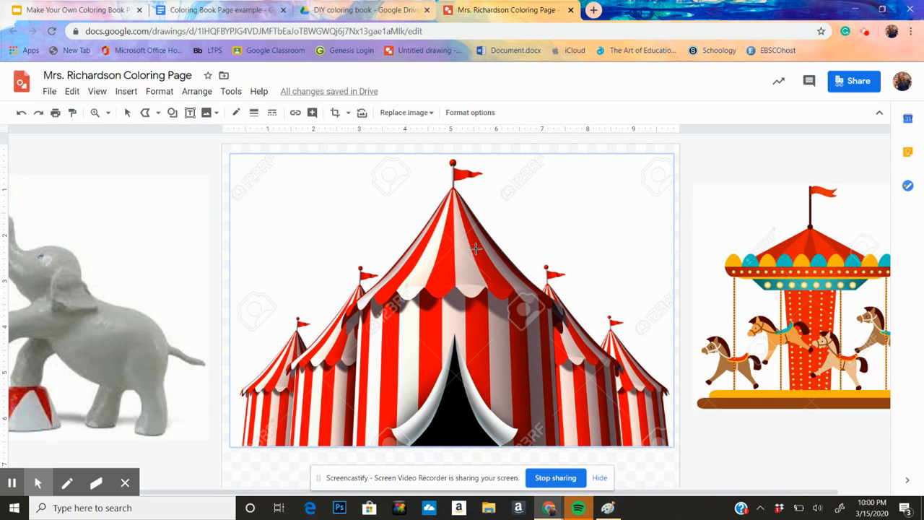
click(453, 190)
click(452, 189)
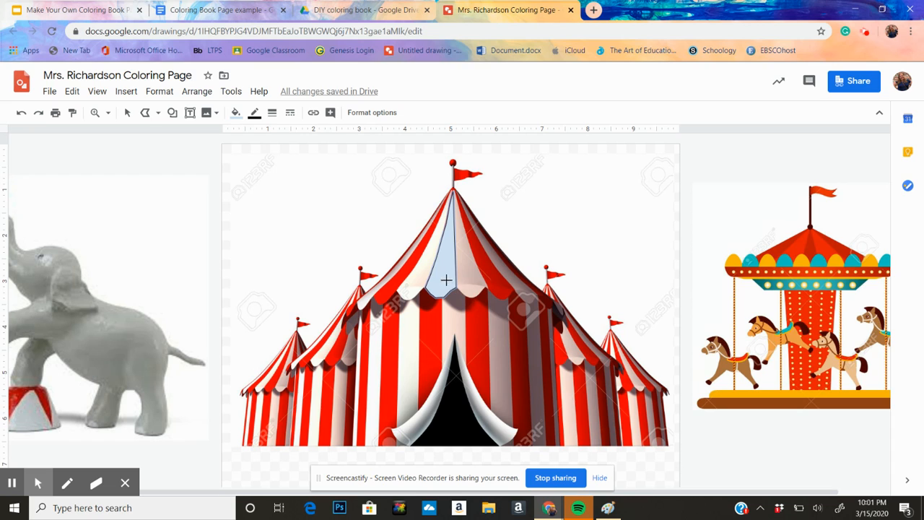
Step: Make the fill of the traced roof stripe transparent and return to selection mode
click(236, 113)
click(316, 167)
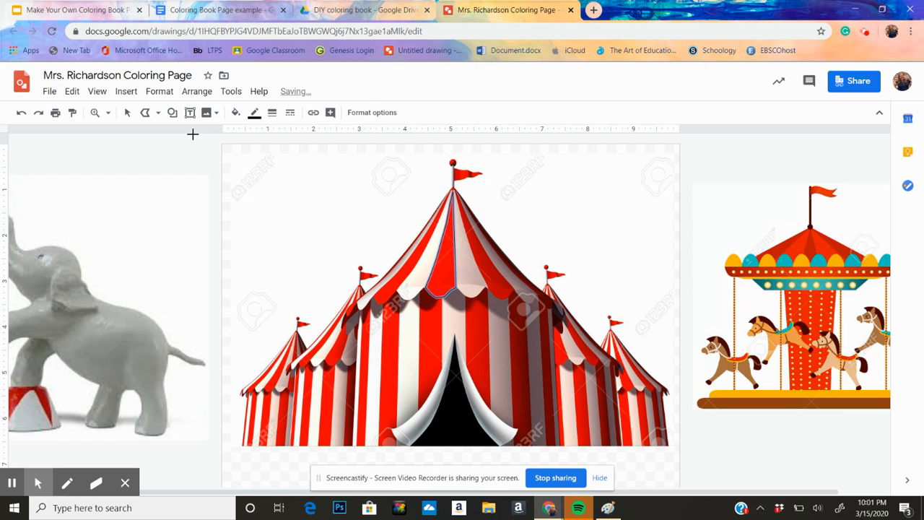
click(127, 113)
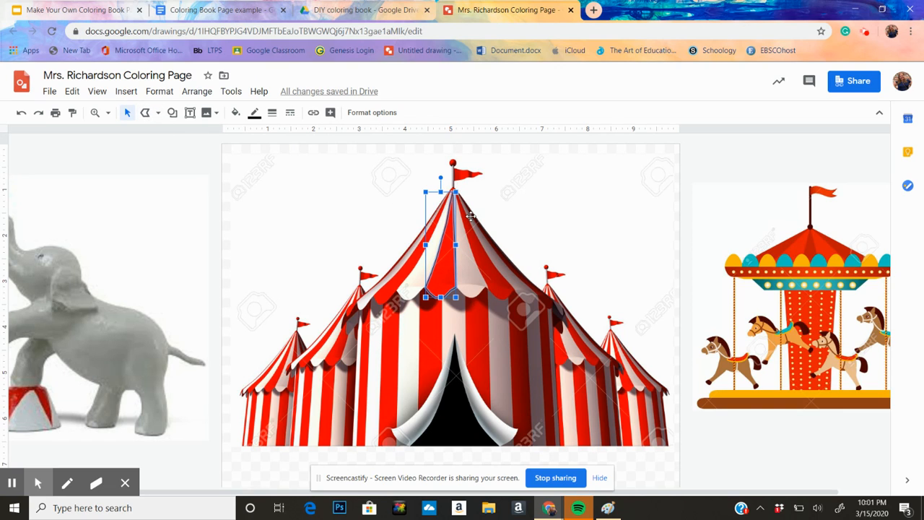
Step: Trace a Polyline along the outer side and scalloped edge of the pale roof stripe just right of the central red one
click(145, 113)
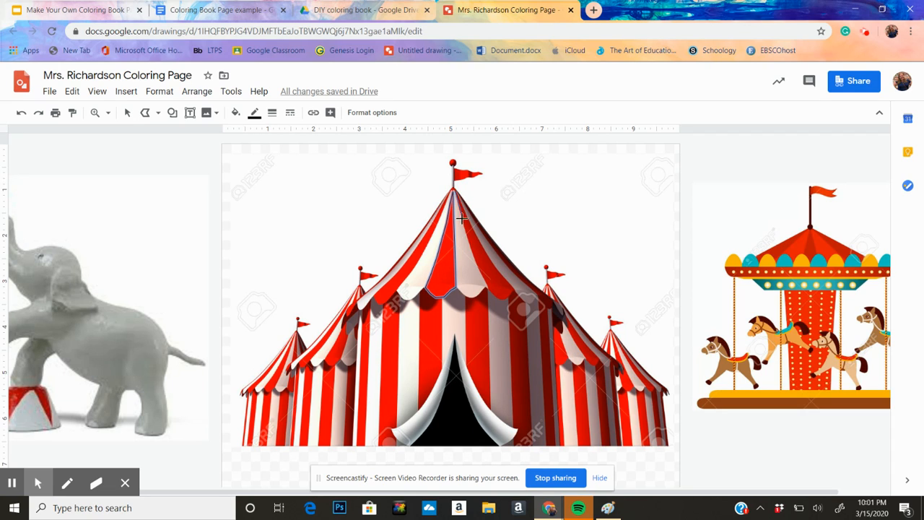
click(474, 252)
click(482, 273)
double_click(463, 288)
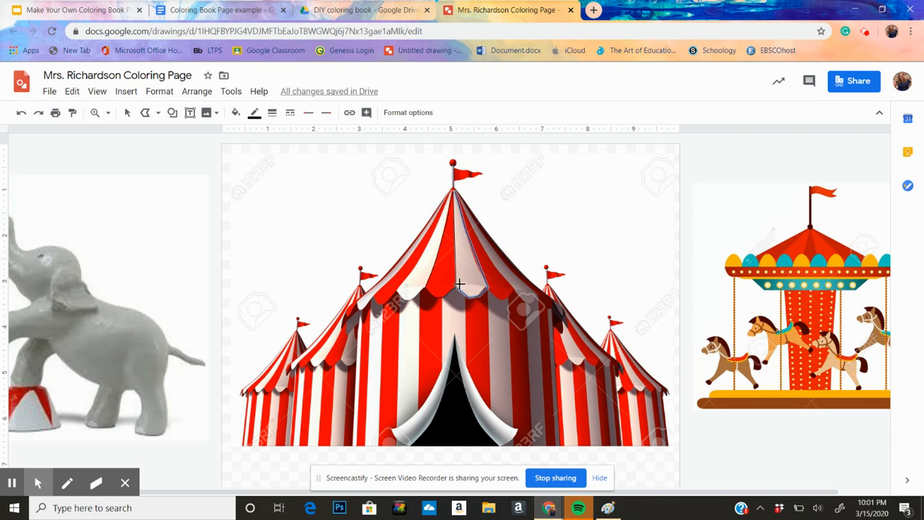
click(456, 284)
Step: Trace a Polyline around the red wall panel right of the tent's entrance, from the roof scallop along the white entrance flap
click(467, 297)
click(467, 374)
click(489, 409)
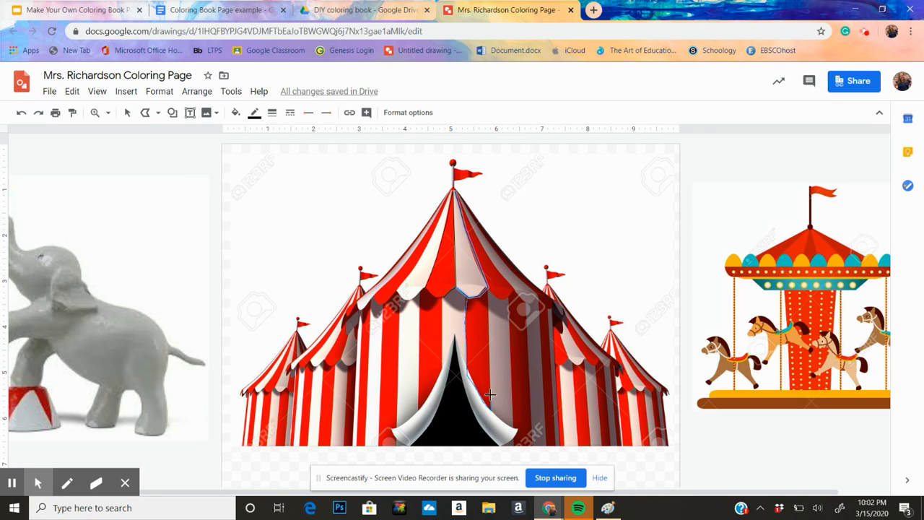